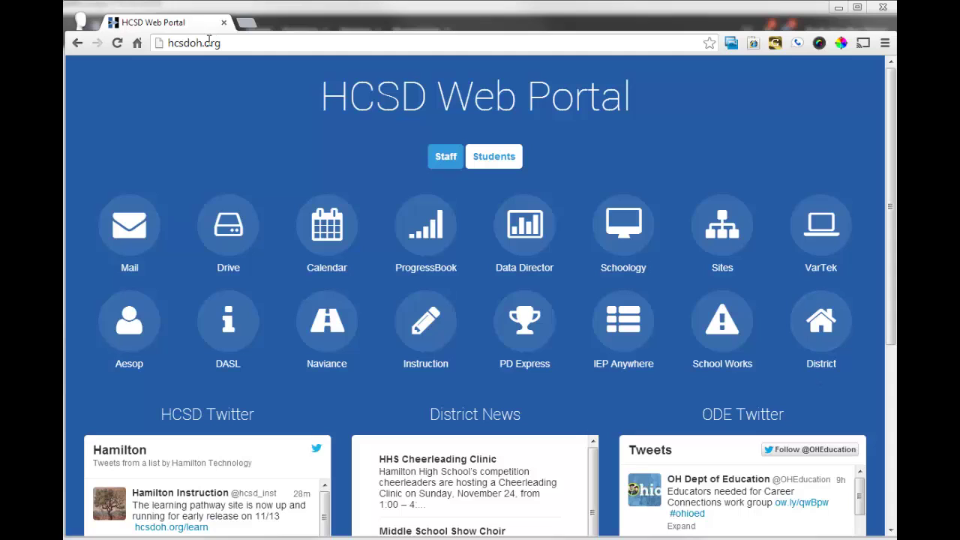
- Open hamiltoncityschools.com in a new tab and switch between it and the HCSD Web Portal tab
click(248, 29)
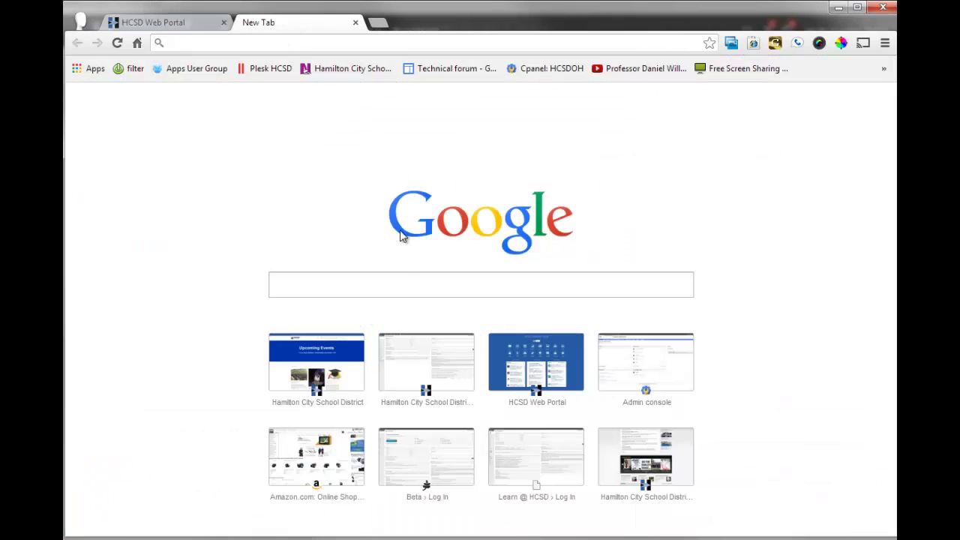
text(hamiltoncityschools.com)
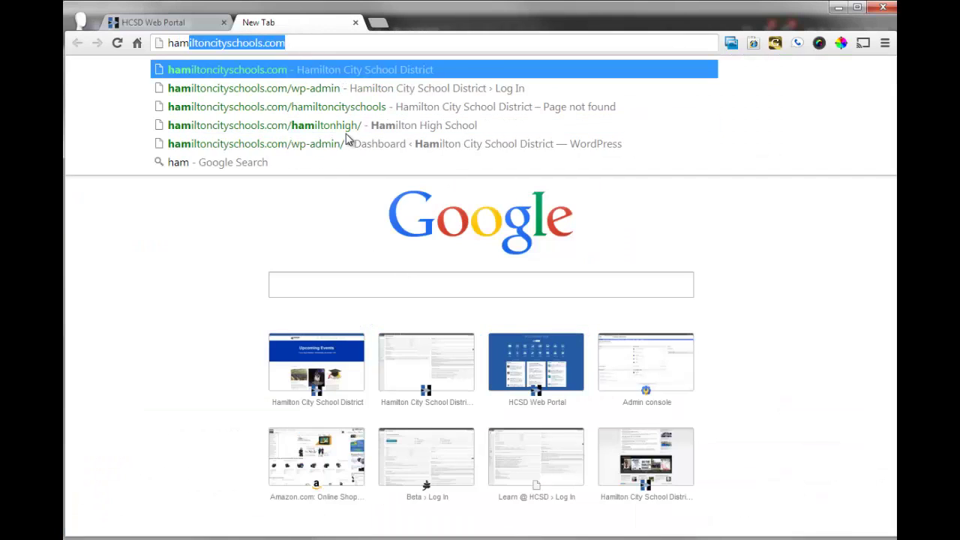
key(Return)
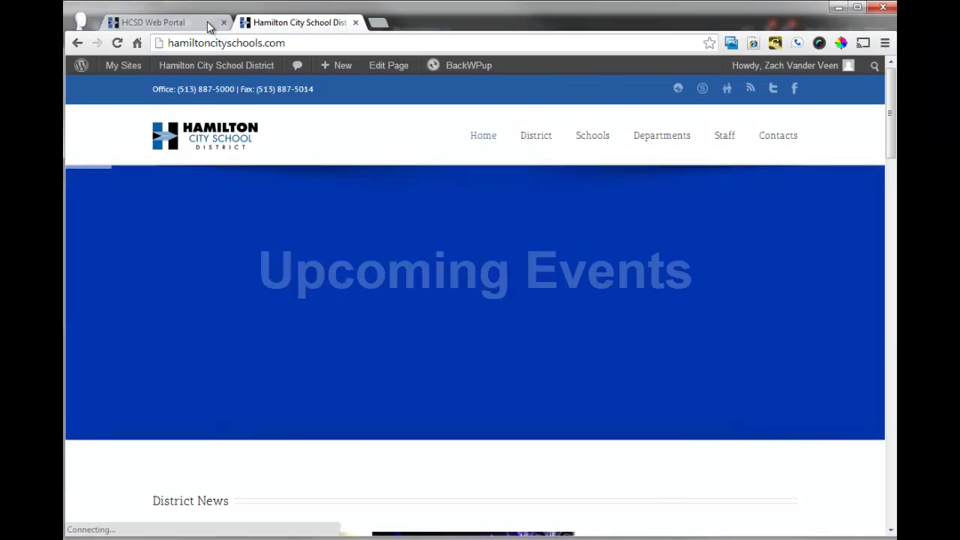
click(207, 21)
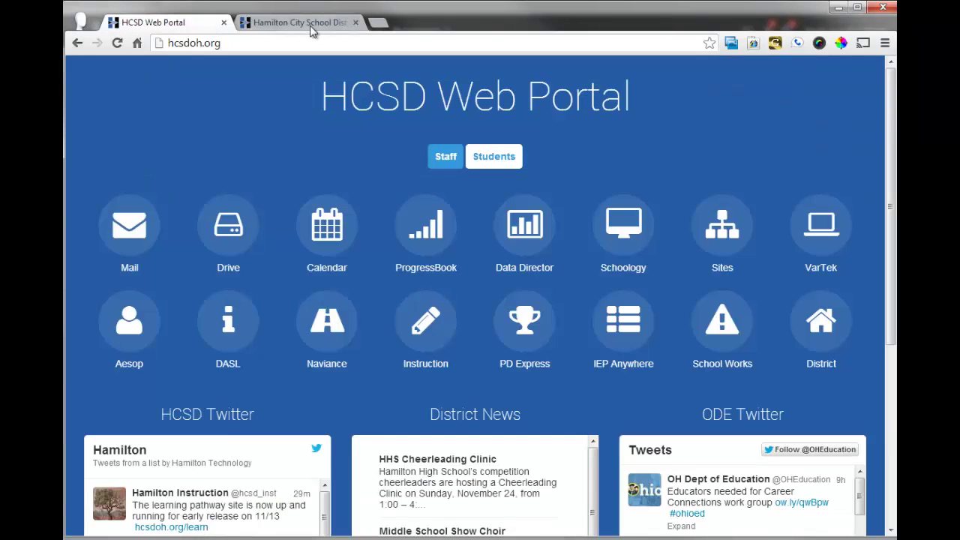
click(311, 27)
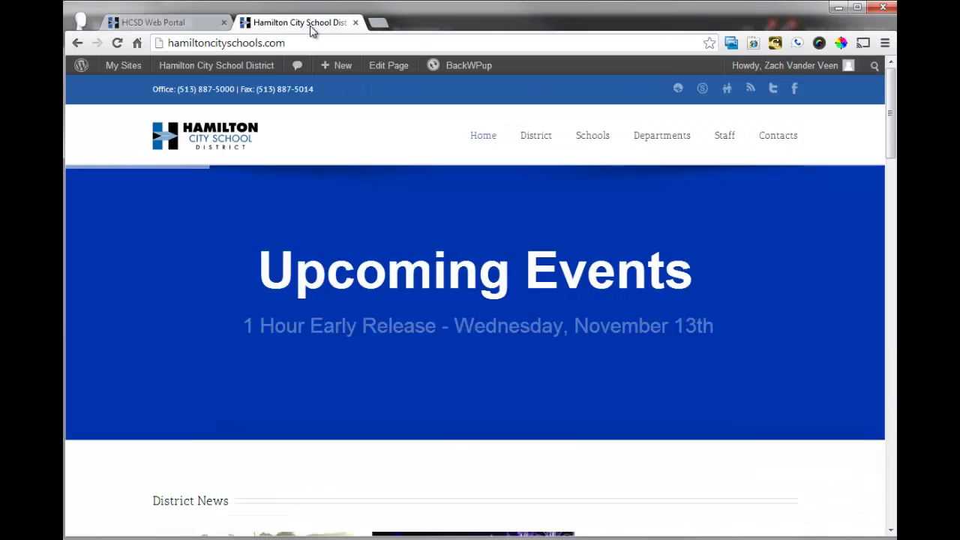
- Load the CNN homepage in another new tab, and close both the CNN and Hamilton City School District tabs
click(377, 24)
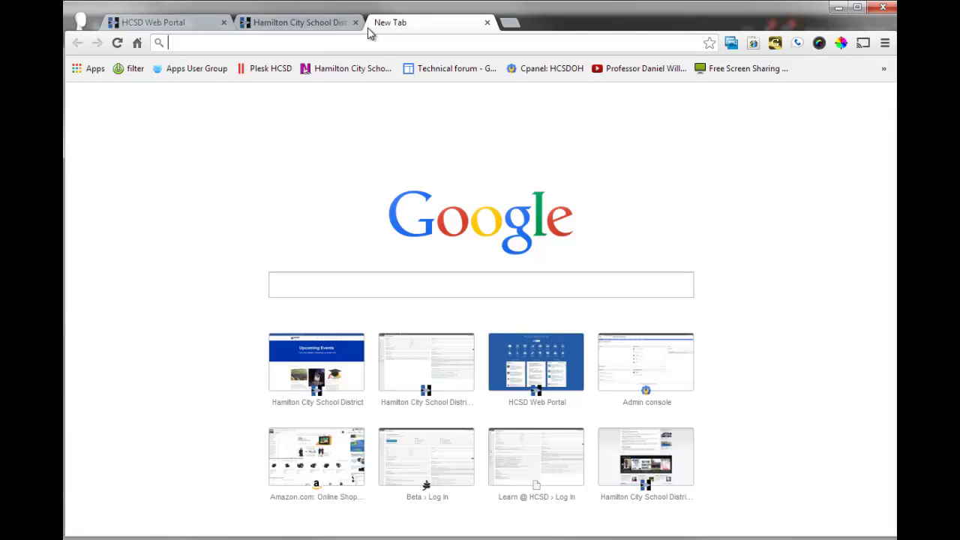
text(cnn)
key(Return)
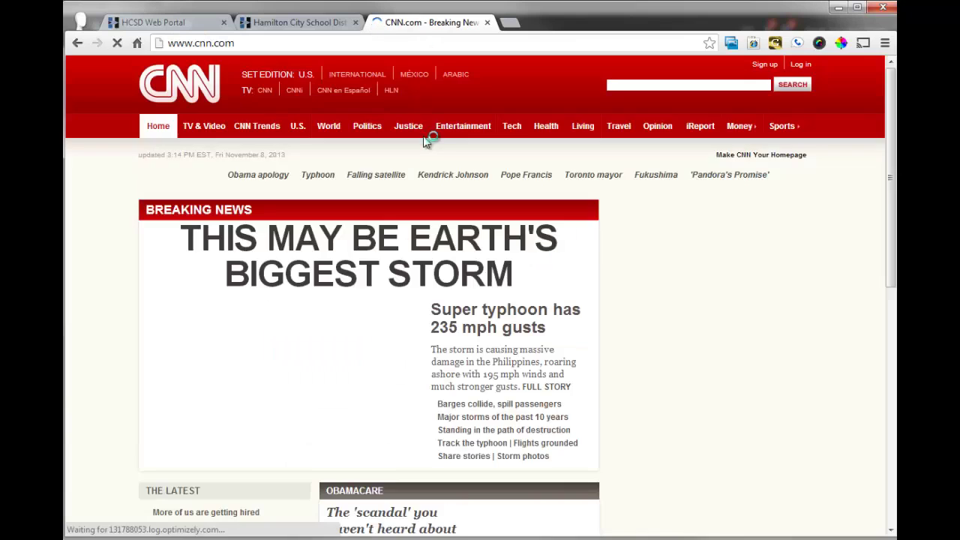
click(487, 22)
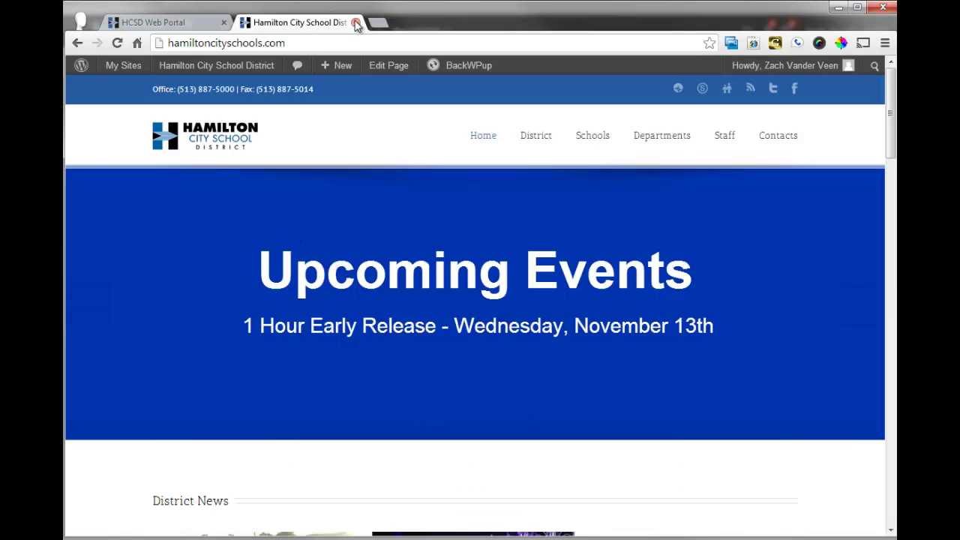
click(356, 23)
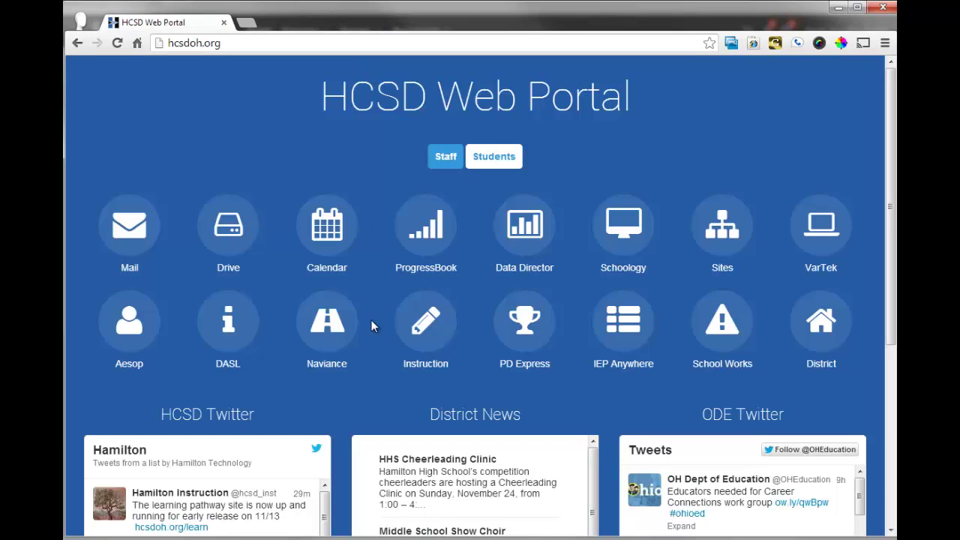
- Search the web for "calvin and hobbes dance" straight from the address bar
click(142, 47)
click(119, 44)
click(245, 44)
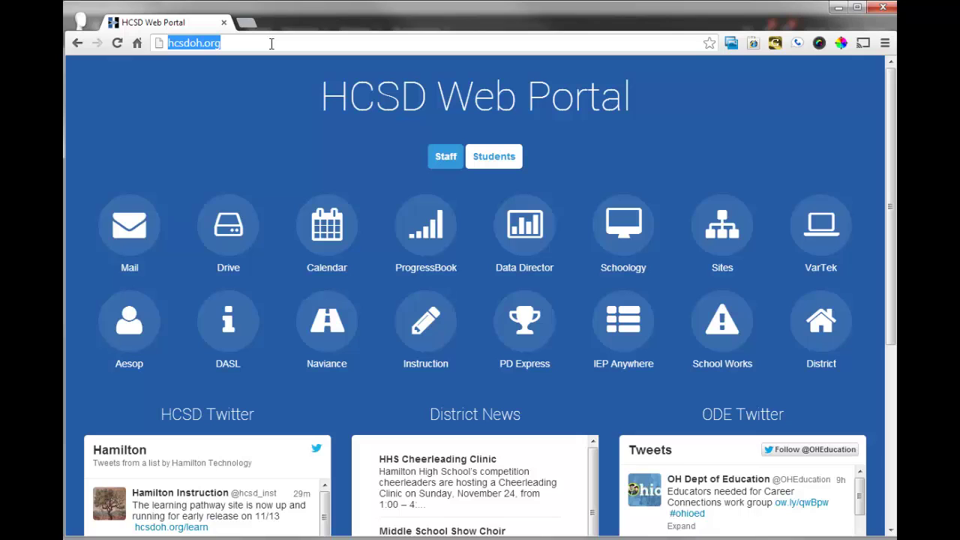
text(cal)
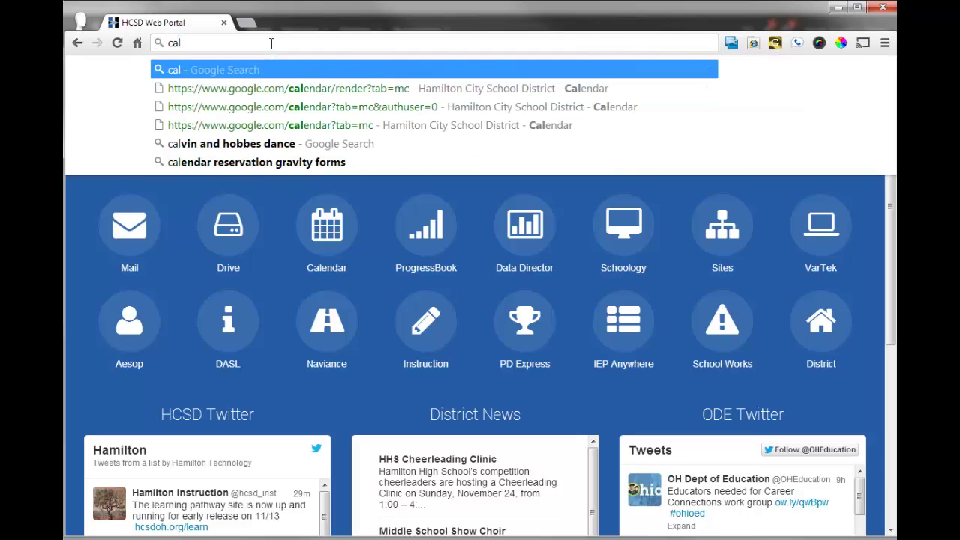
text(vin and)
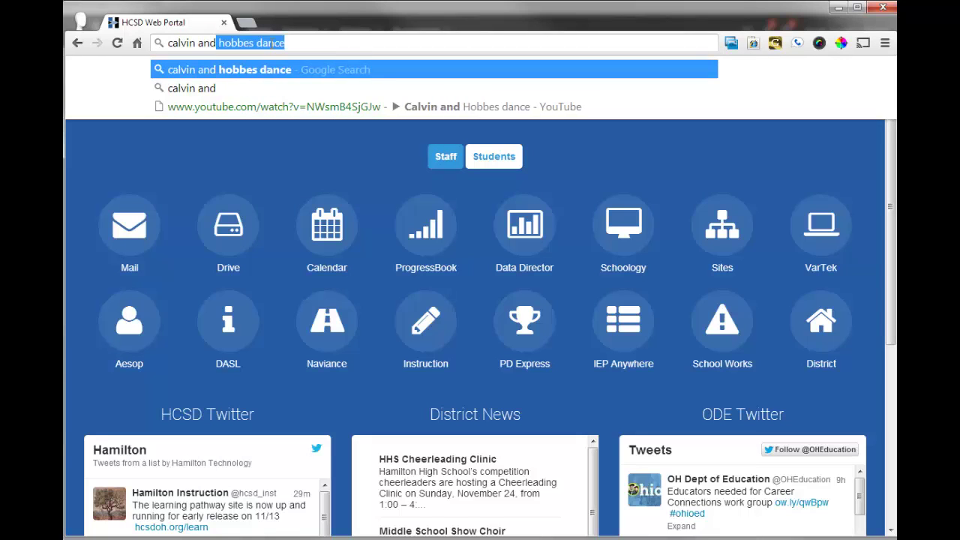
key(Return)
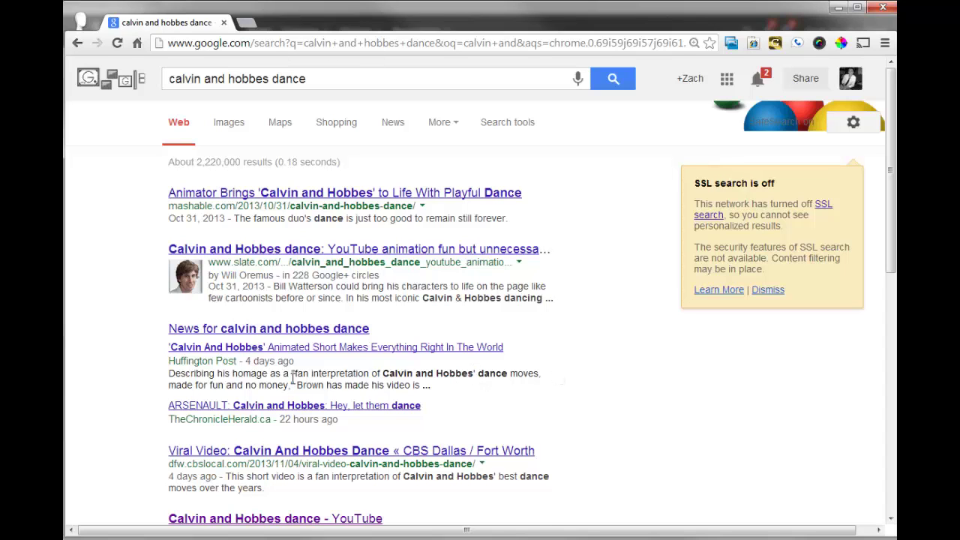
- Open the "Calvin and Hobbes dance" YouTube result and pause the video
scroll(294, 413, down, 1)
click(305, 454)
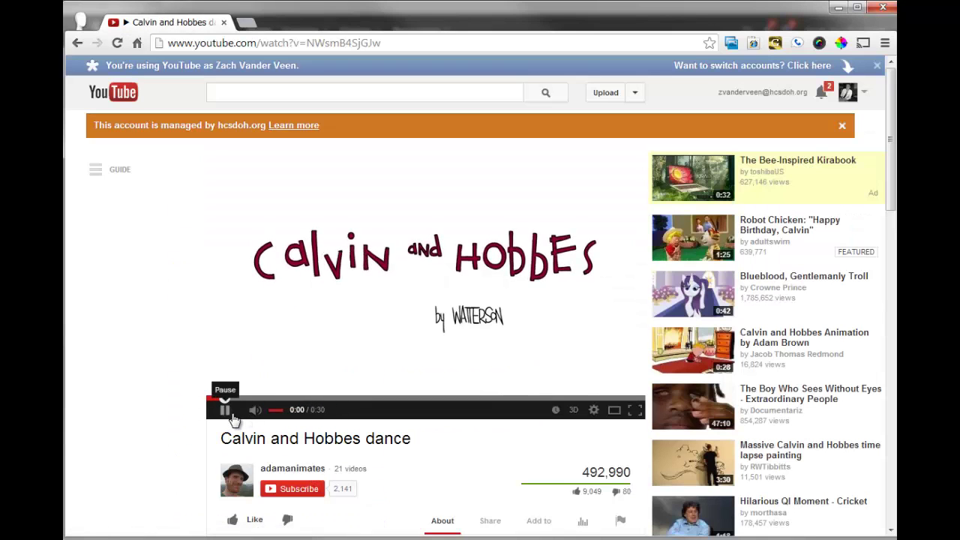
click(226, 410)
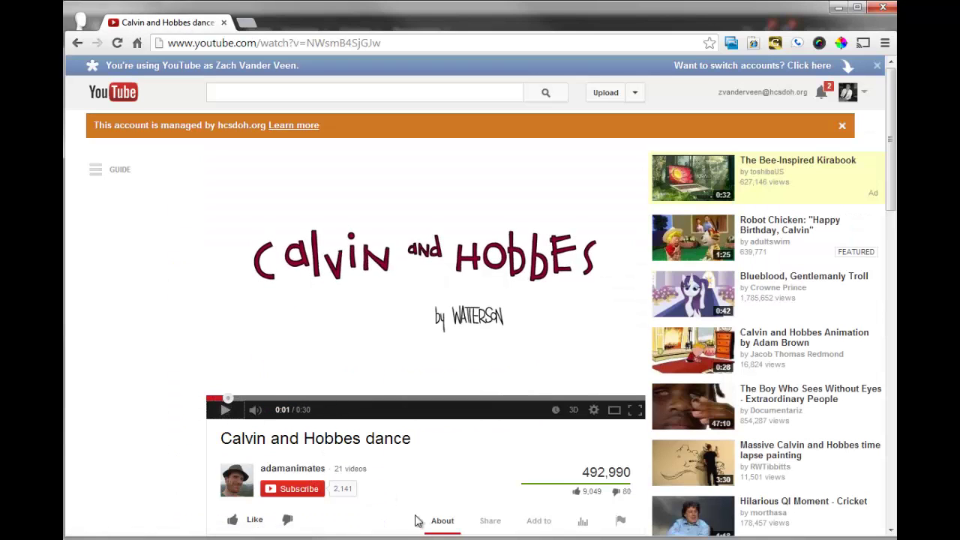
- Return to the HCSD Web Portal home page and bookmark it in the Bookmarks bar folder
click(136, 44)
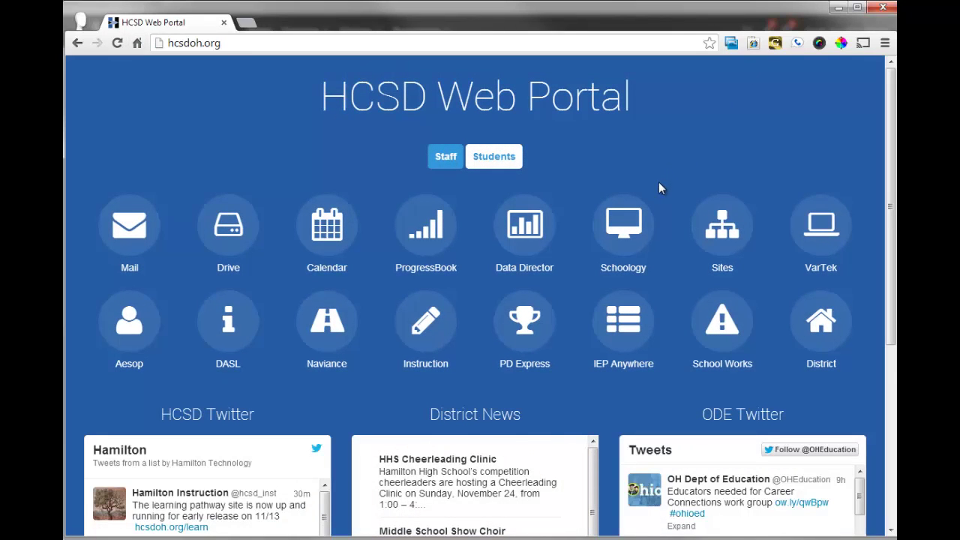
click(709, 44)
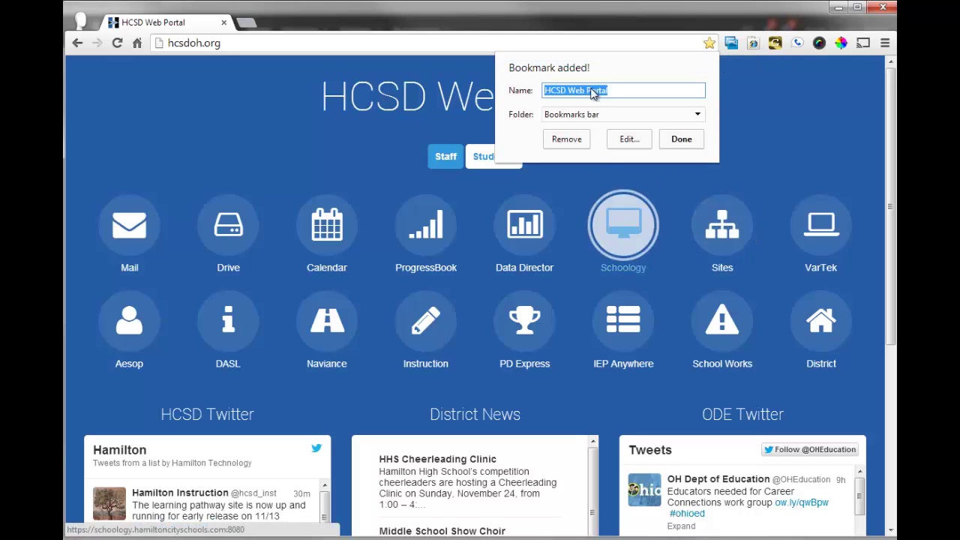
click(681, 139)
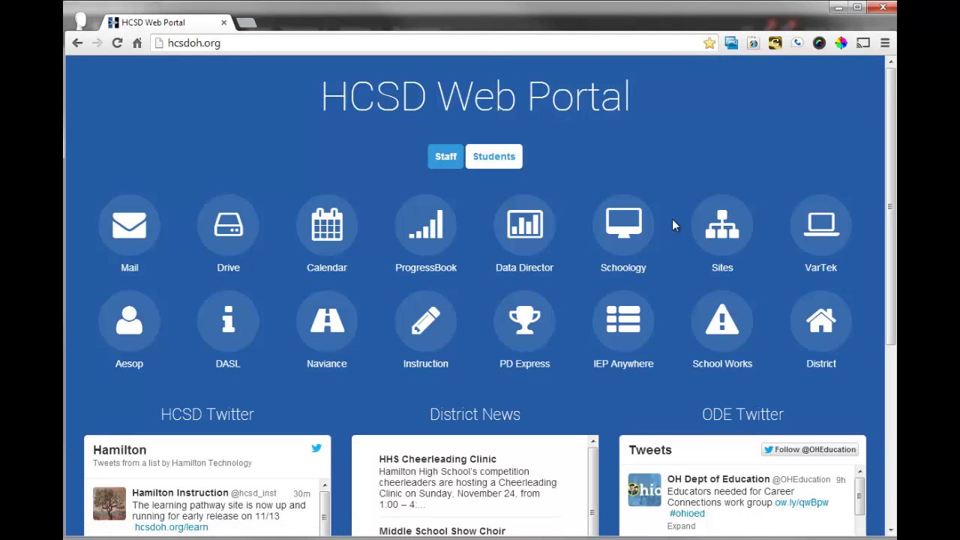
- Open a new tab and look through the bookmarks that do not fit on the bookmarks bar
click(884, 44)
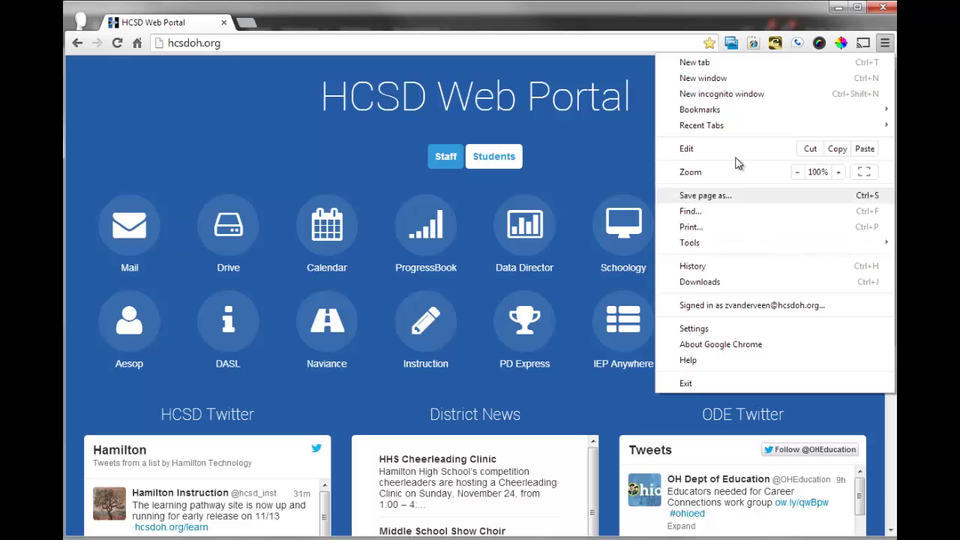
mouse_move(709, 114)
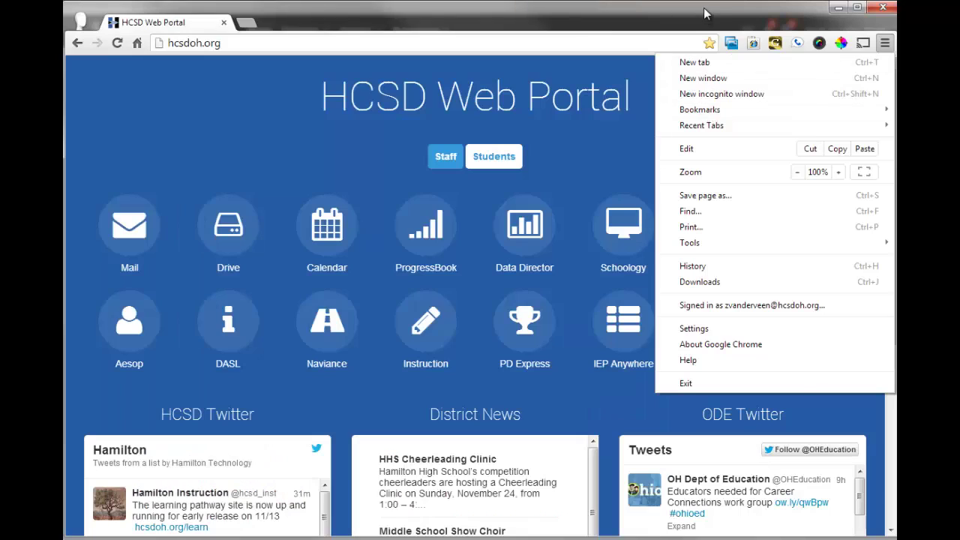
click(702, 30)
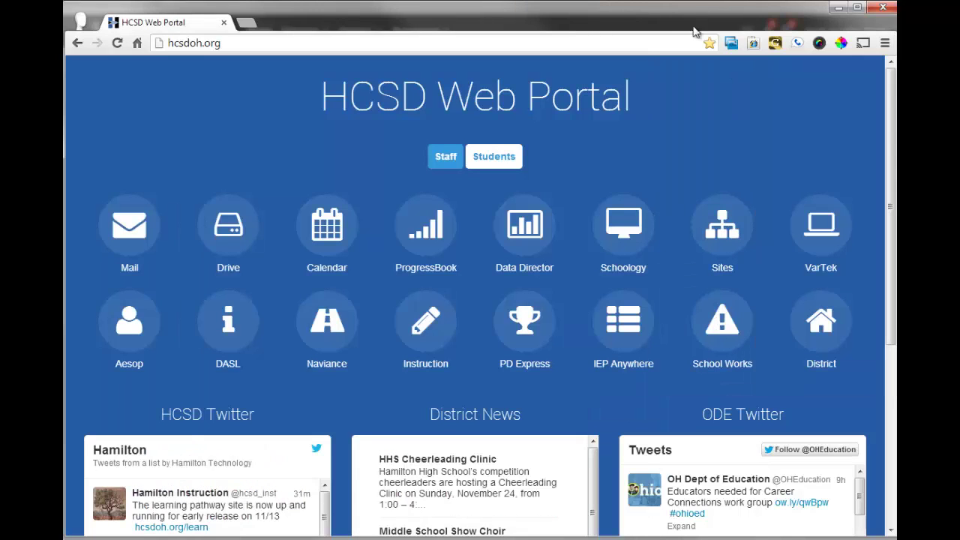
key(ctrl+t)
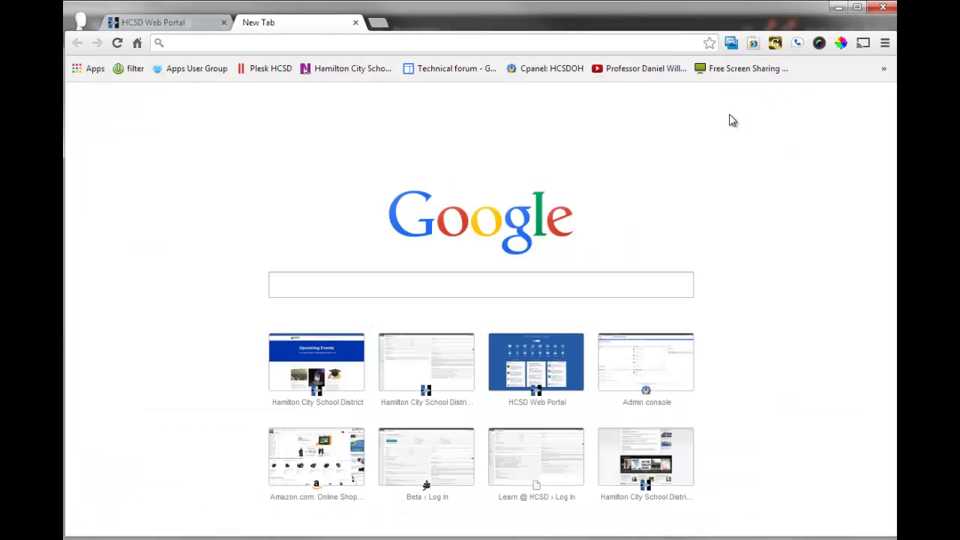
click(884, 68)
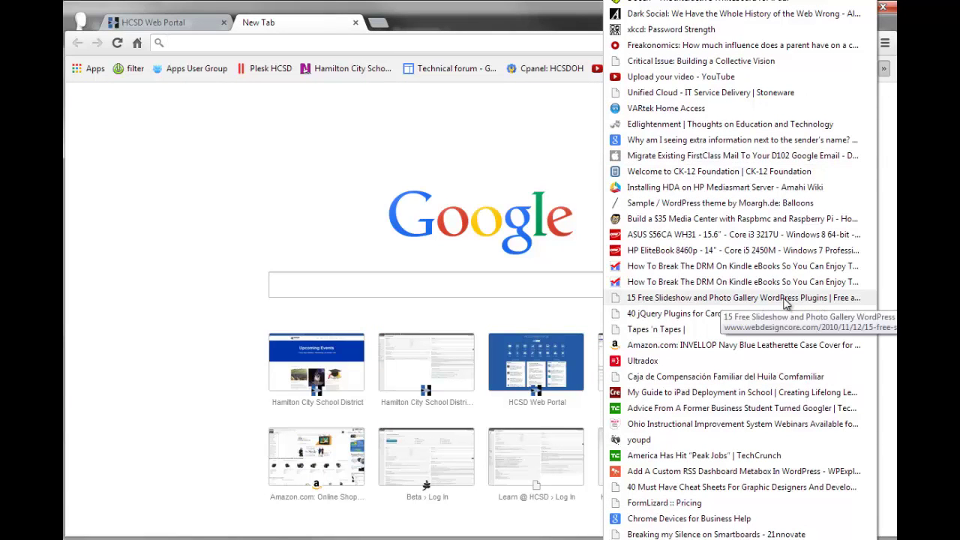
key(Escape)
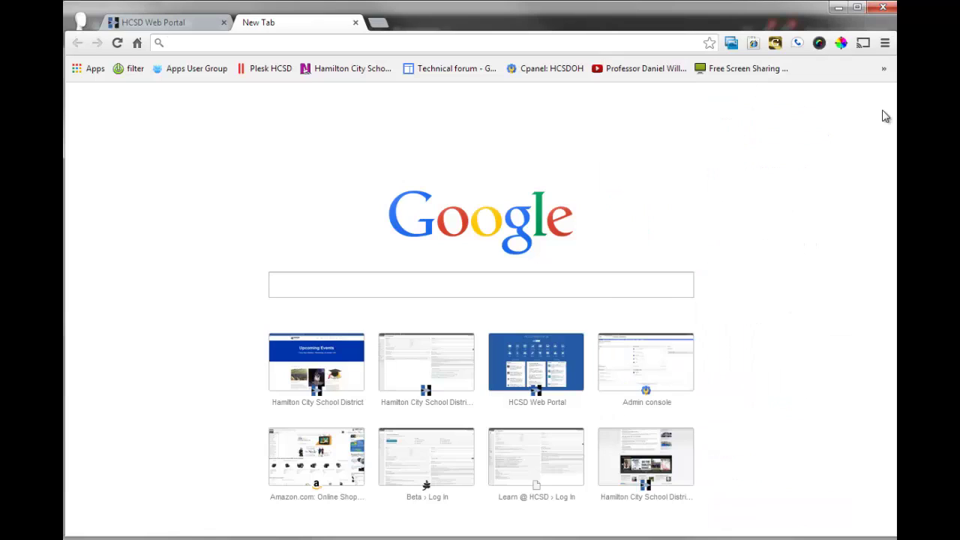
- Open the browsing history and bring up the print preview of the history page
click(885, 45)
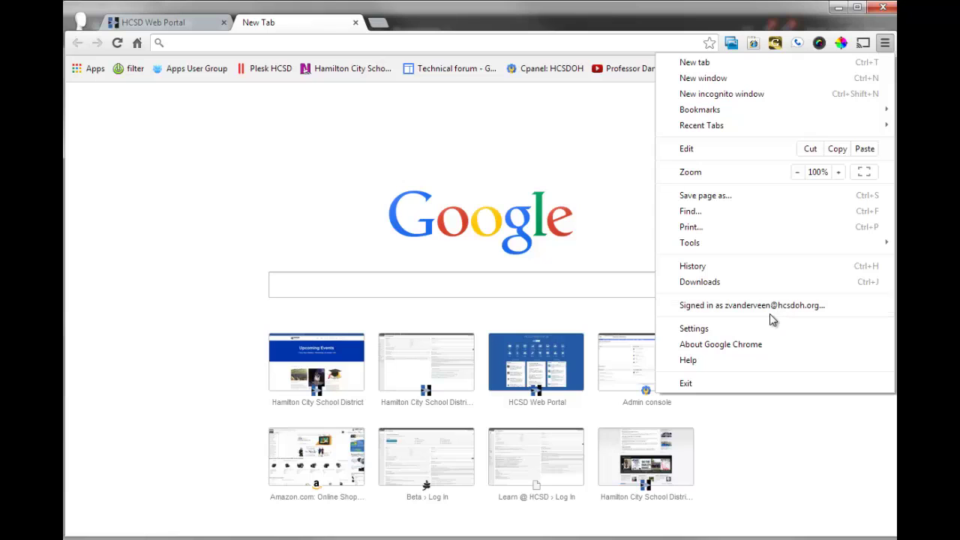
click(727, 274)
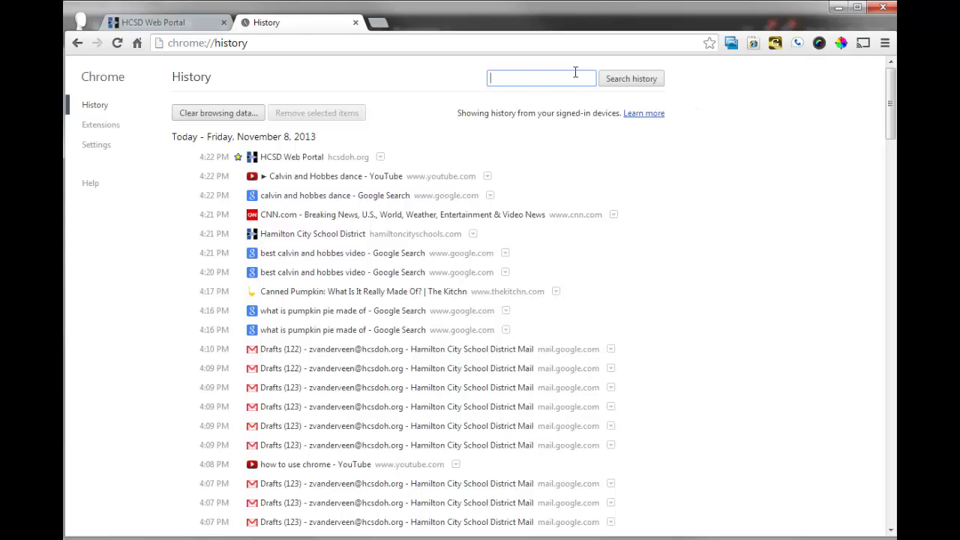
click(885, 43)
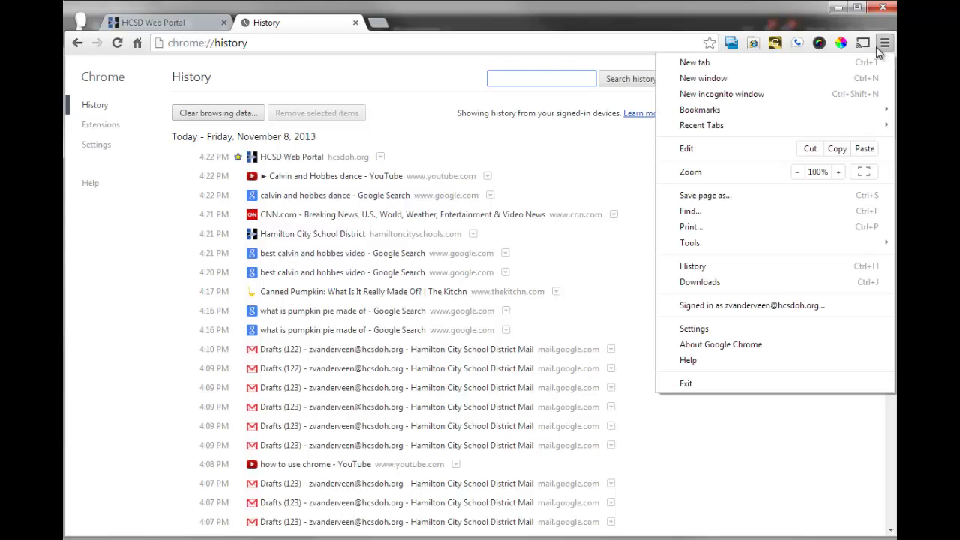
click(691, 227)
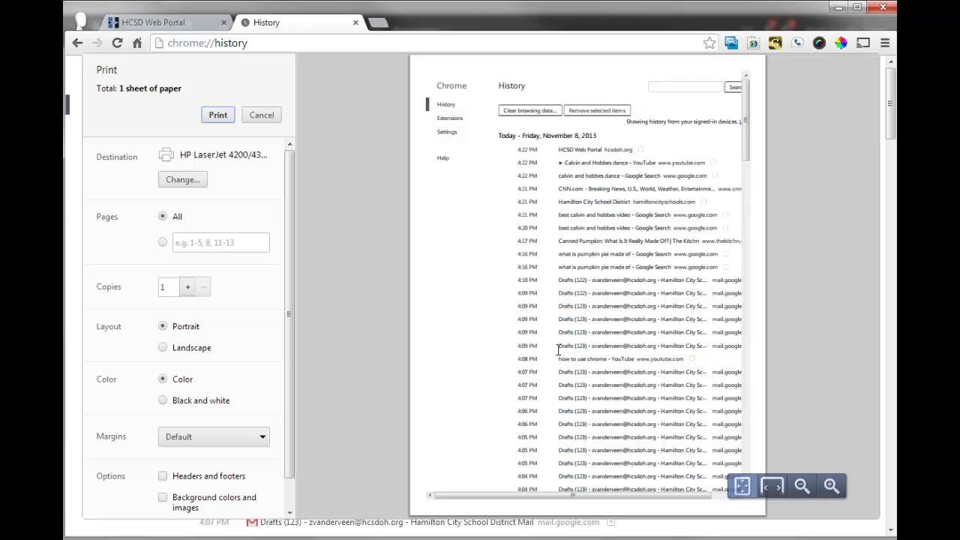
- Open a new incognito window and place it lower so the regular window's tabs can be reached
key(alt+f)
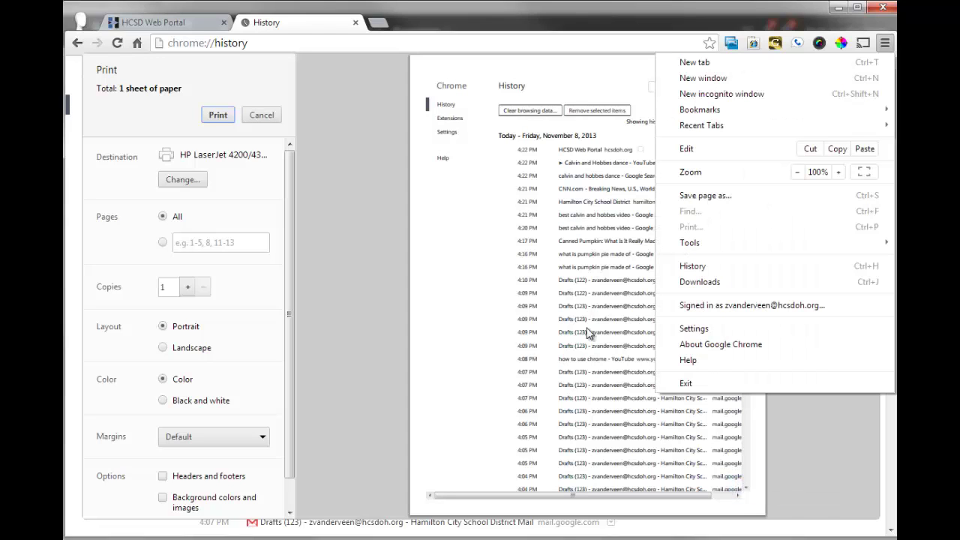
click(705, 97)
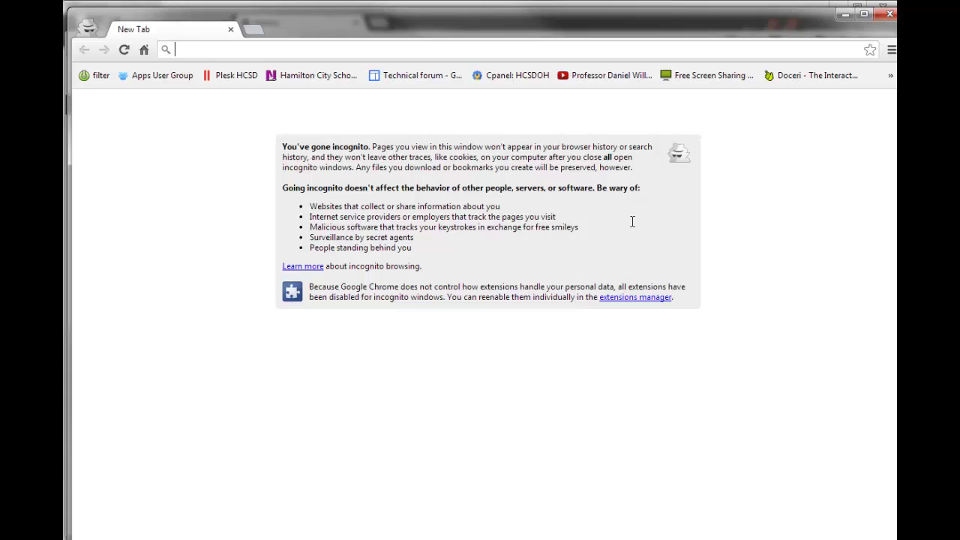
drag(462, 23, 455, 80)
- Load drive.google.com in the HCSD Web Portal tab of the regular window
click(208, 15)
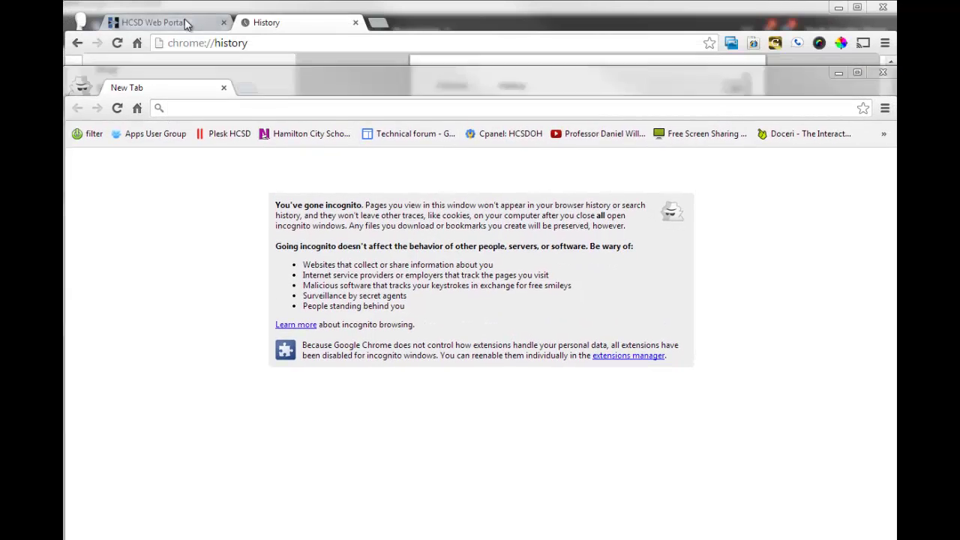
click(237, 43)
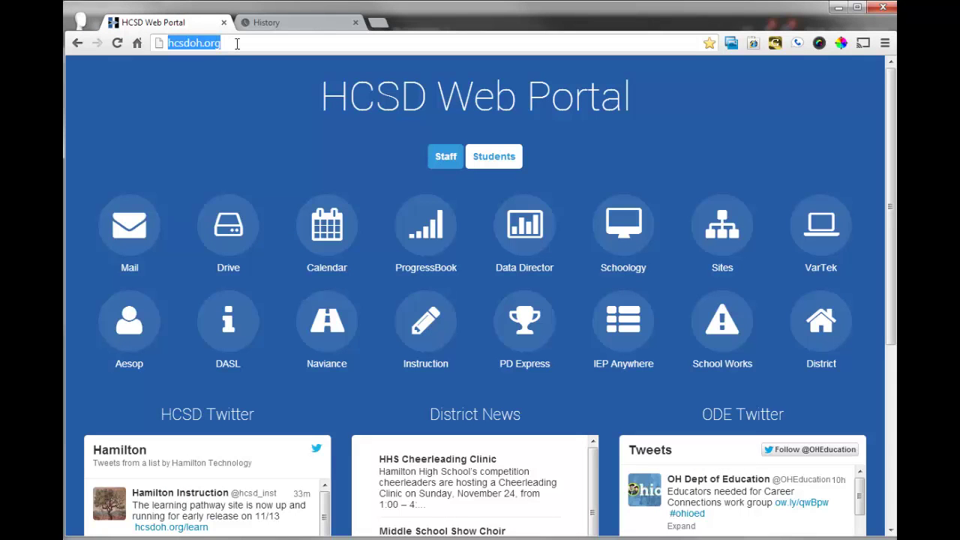
text(drive.google.com)
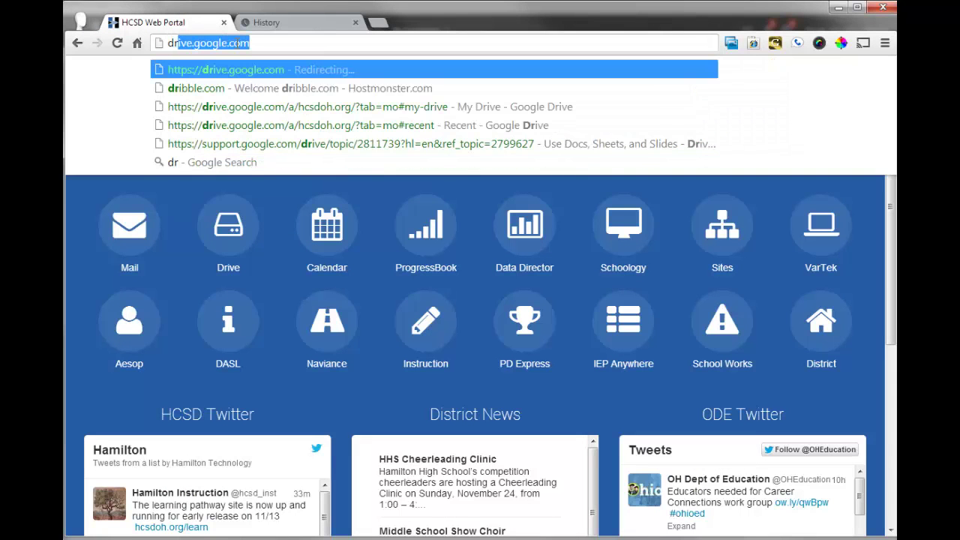
key(Return)
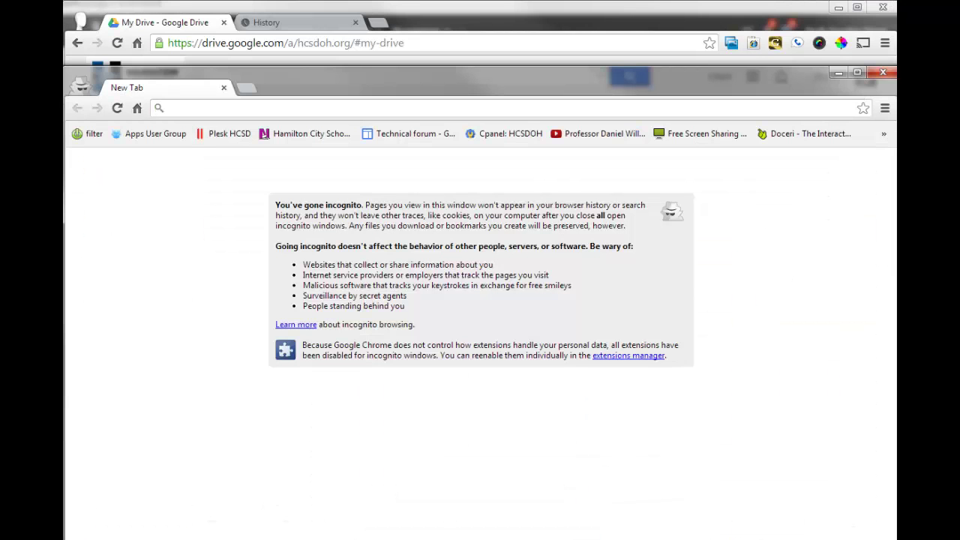
- Load drive.google.com in the incognito window to compare its sign-in behaviour, and close that window
key(ctrl+shift+n)
text(d)
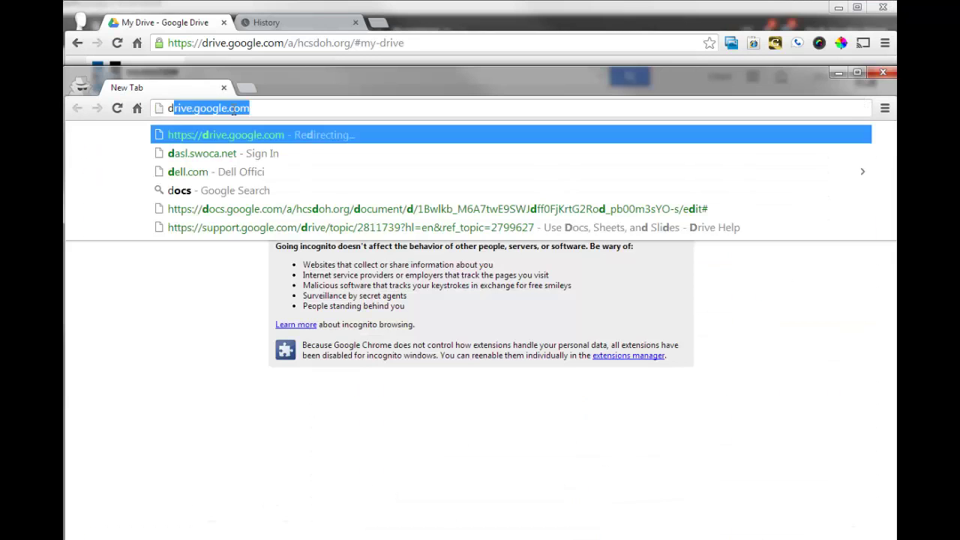
key(BackSpace)
text(r)
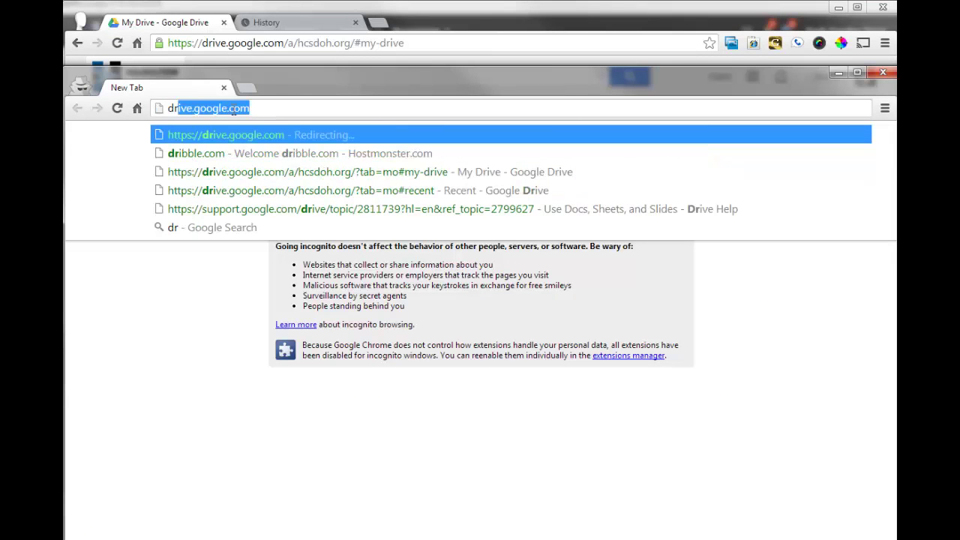
key(Return)
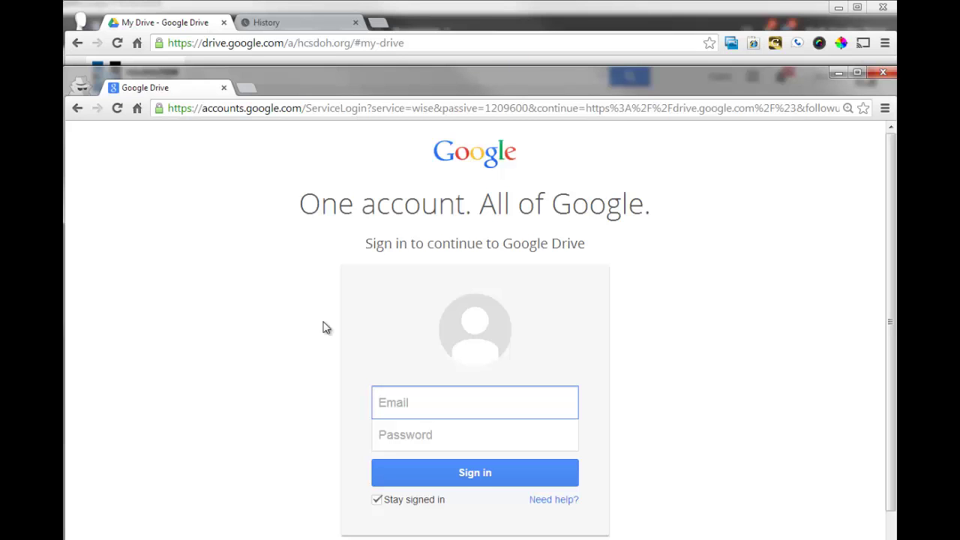
click(884, 72)
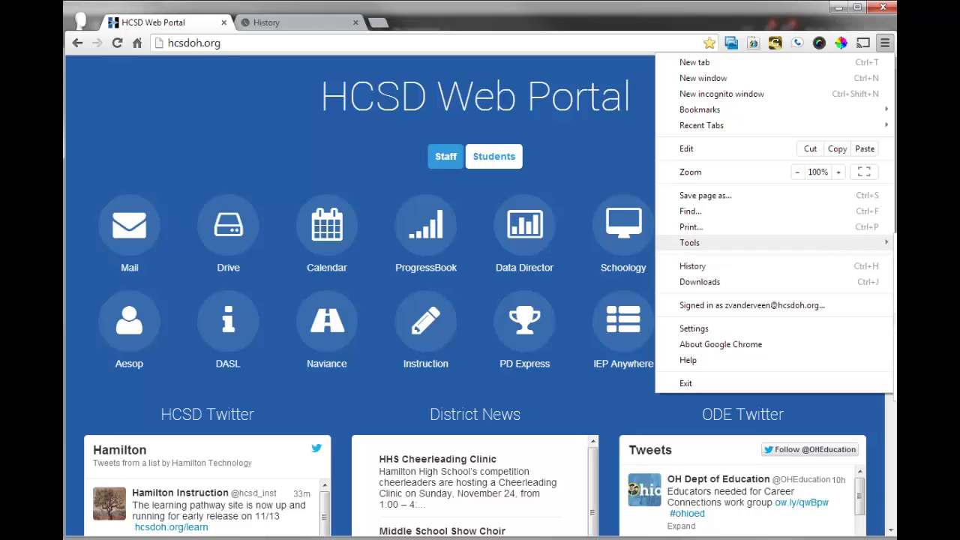
- View the HTML source of the HCSD Web Portal page and return to the portal tab
key(ctrl+u)
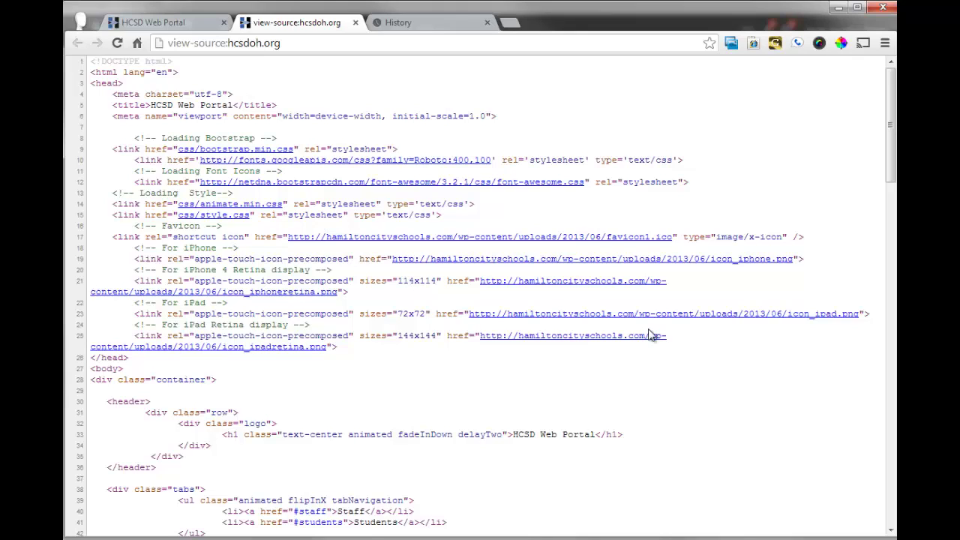
click(154, 21)
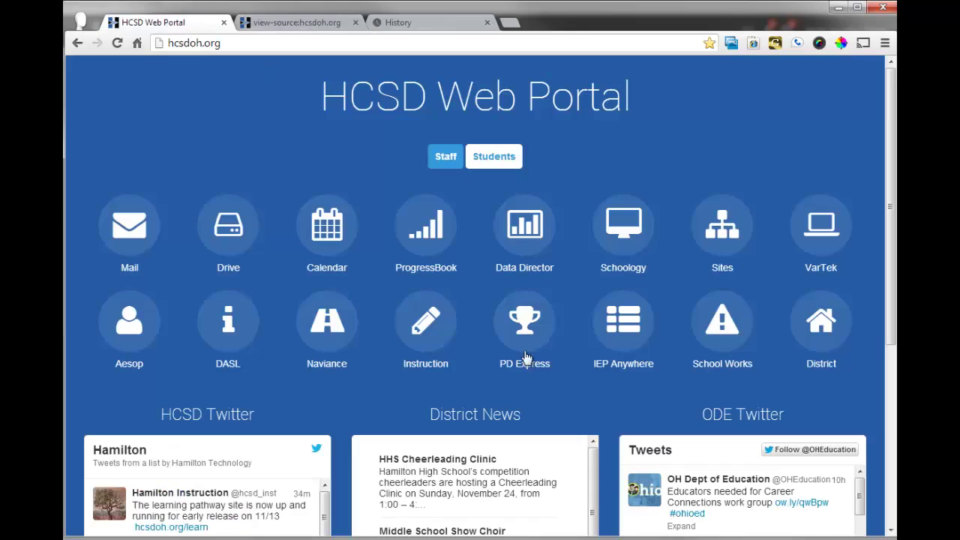